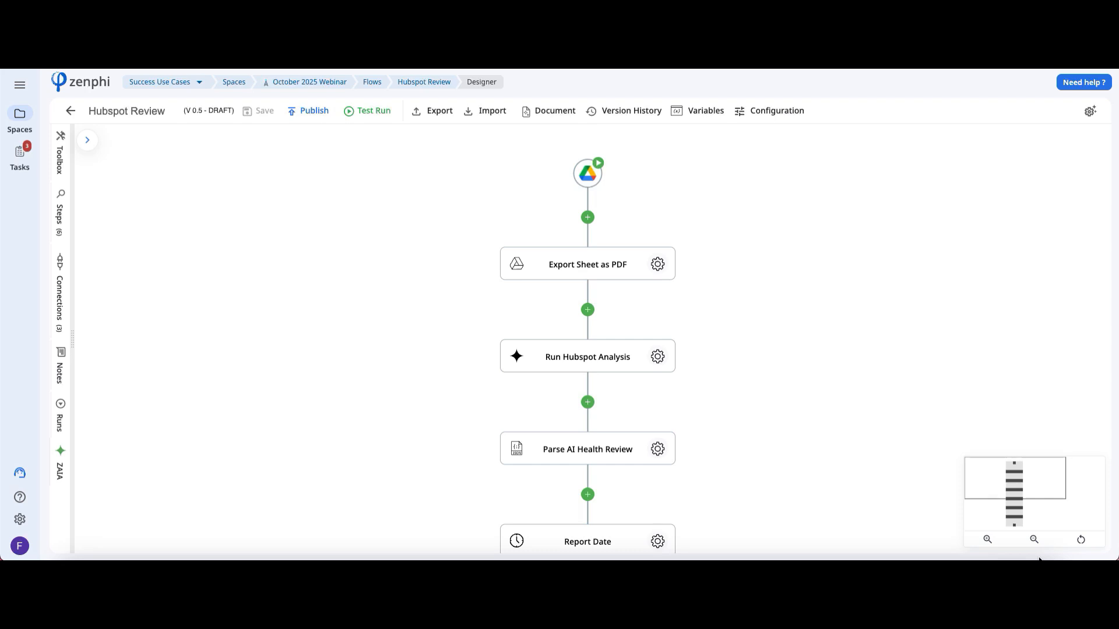
Review the Google Drive File Add trigger's settings and look at the Hubspot Deal spreadsheet in the monitored Hubspot folder in Google Drive
left_click(592, 171)
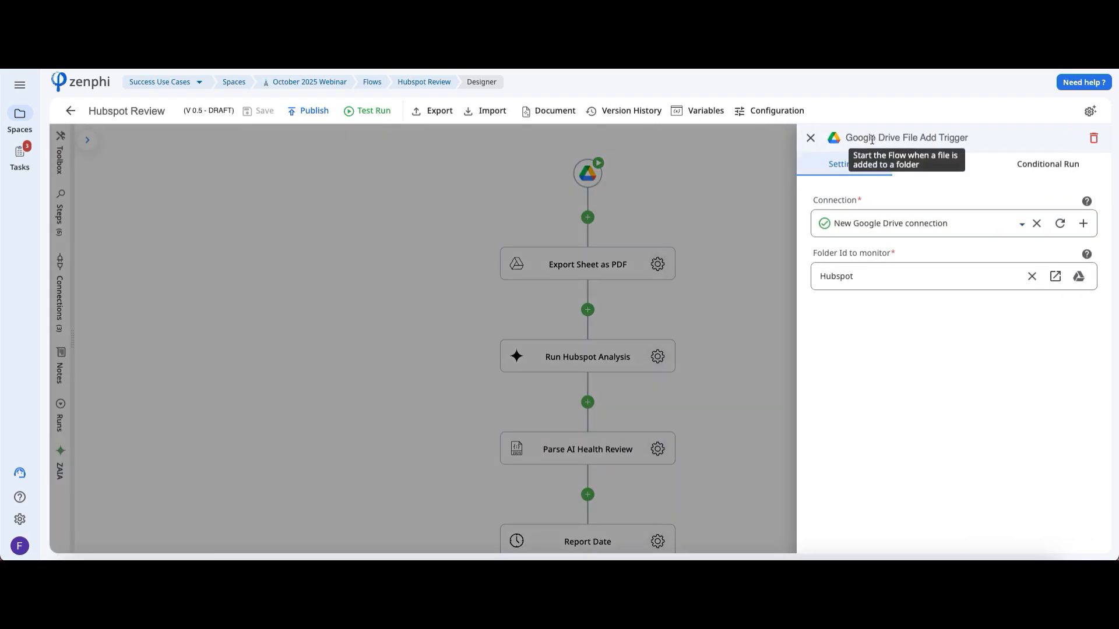
left_click(516, 215)
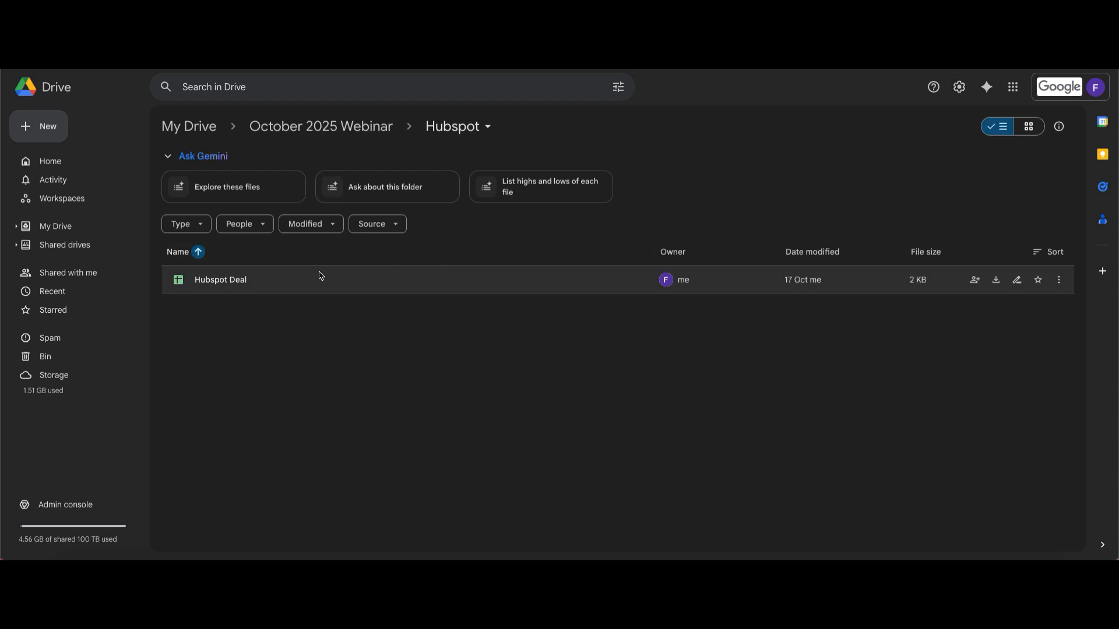
double_click(321, 276)
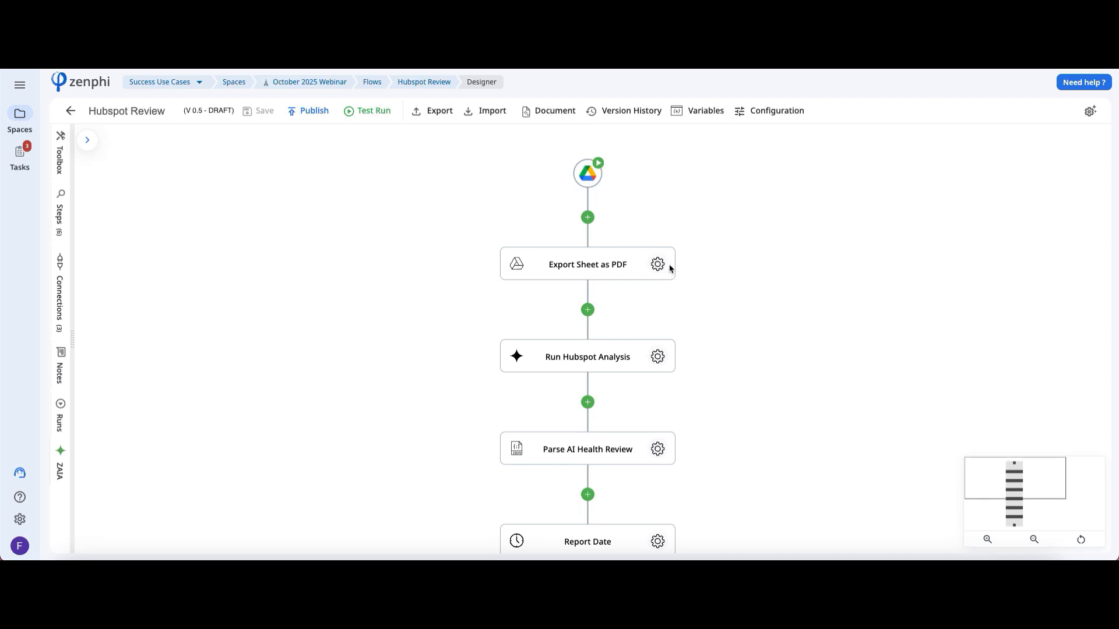
Review the Export Sheet as PDF settings and the Run Hubspot Analysis step's model, system instructions, file input and generation settings
left_click(664, 264)
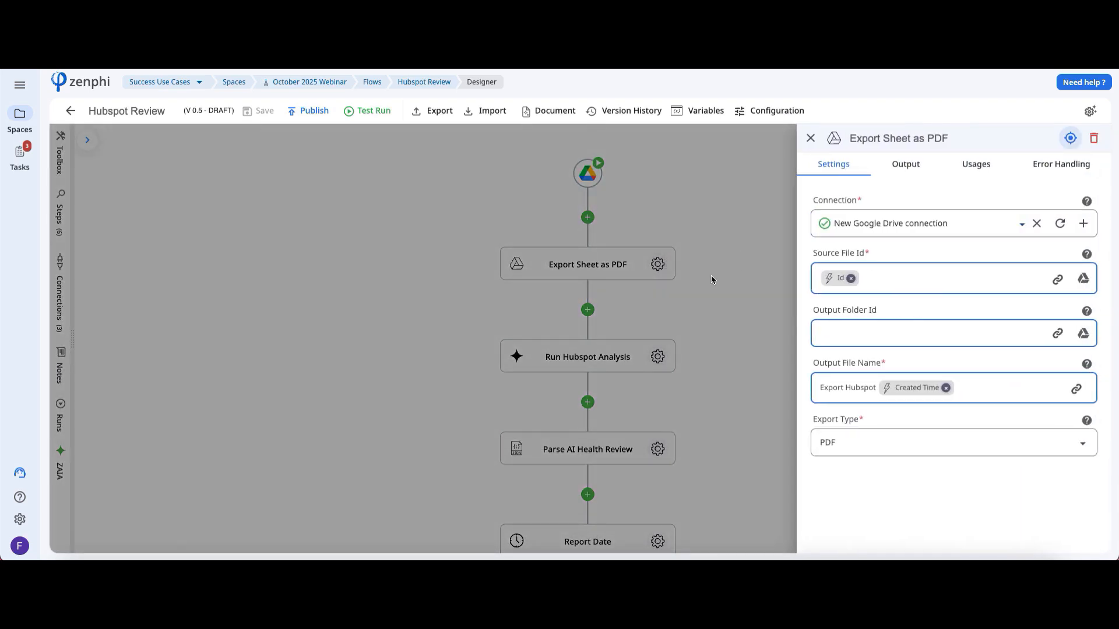
left_click(711, 280)
left_click(657, 356)
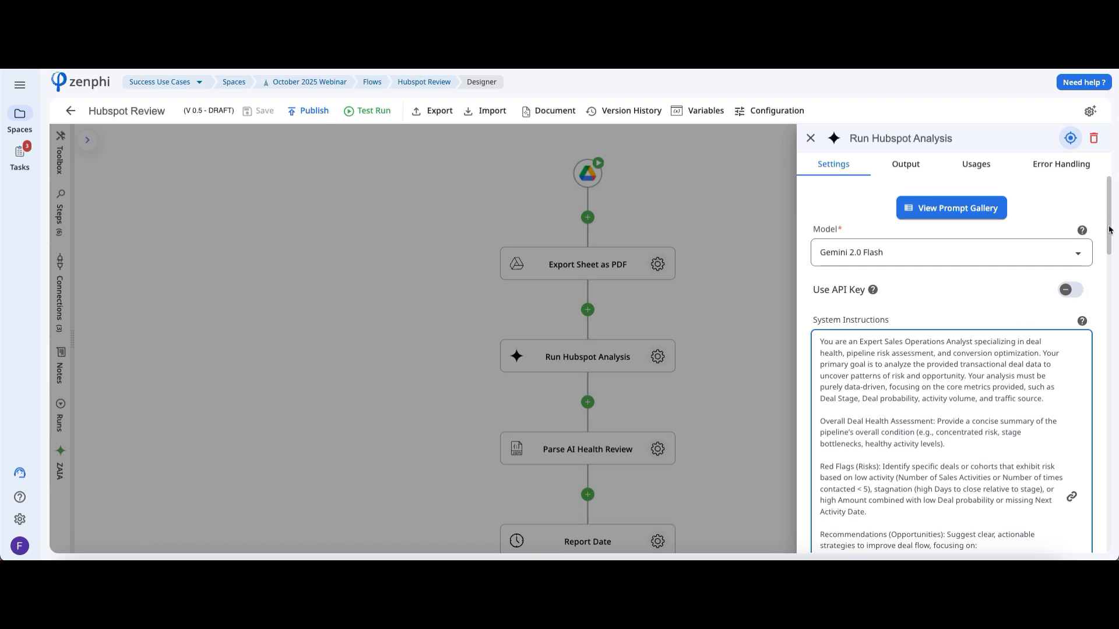
left_click_drag(1110, 229, 1108, 248)
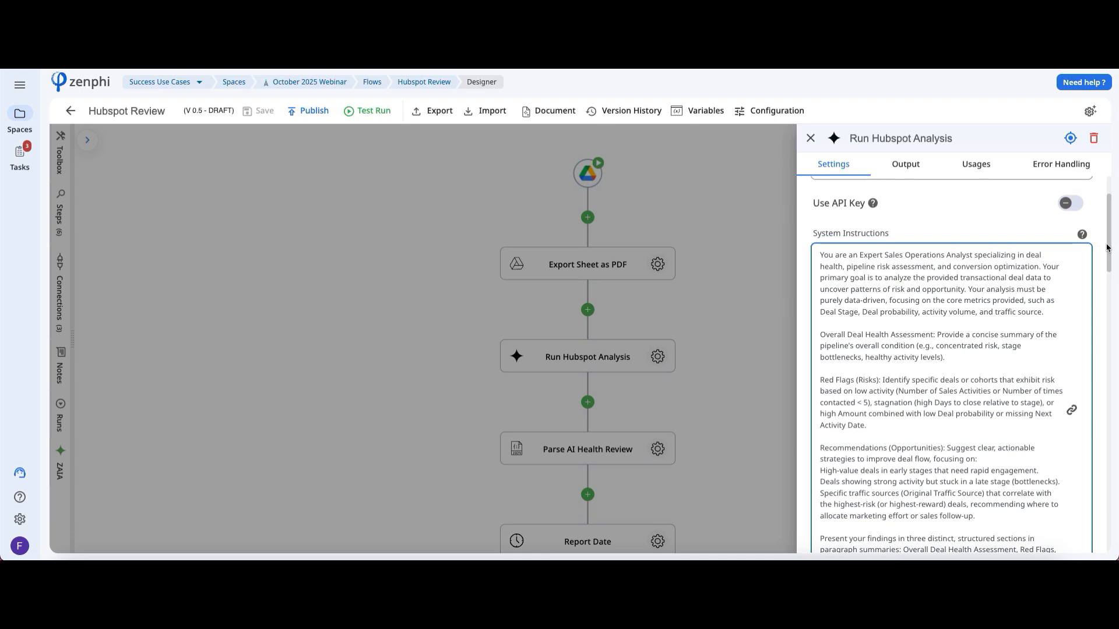
left_click_drag(1106, 249, 1107, 260)
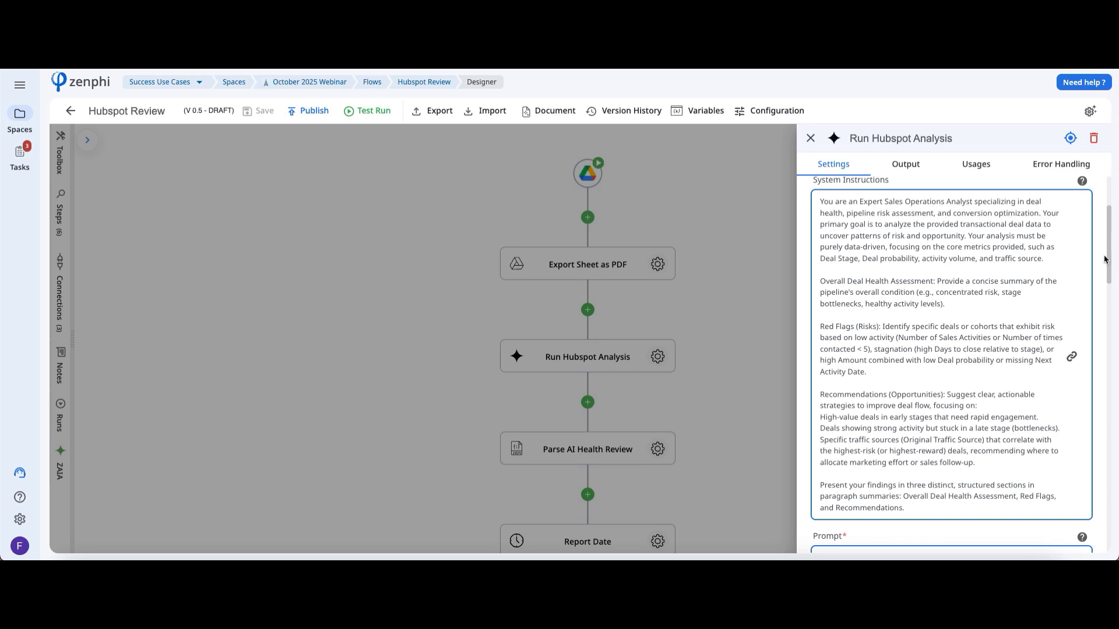
left_click_drag(1104, 256, 1112, 442)
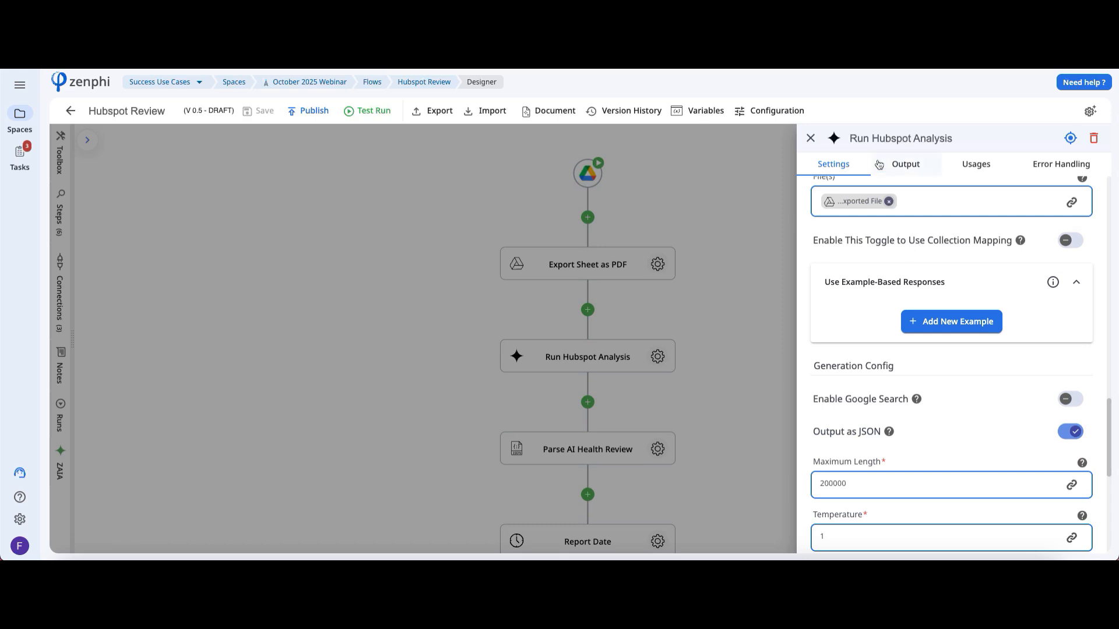
left_click(682, 370)
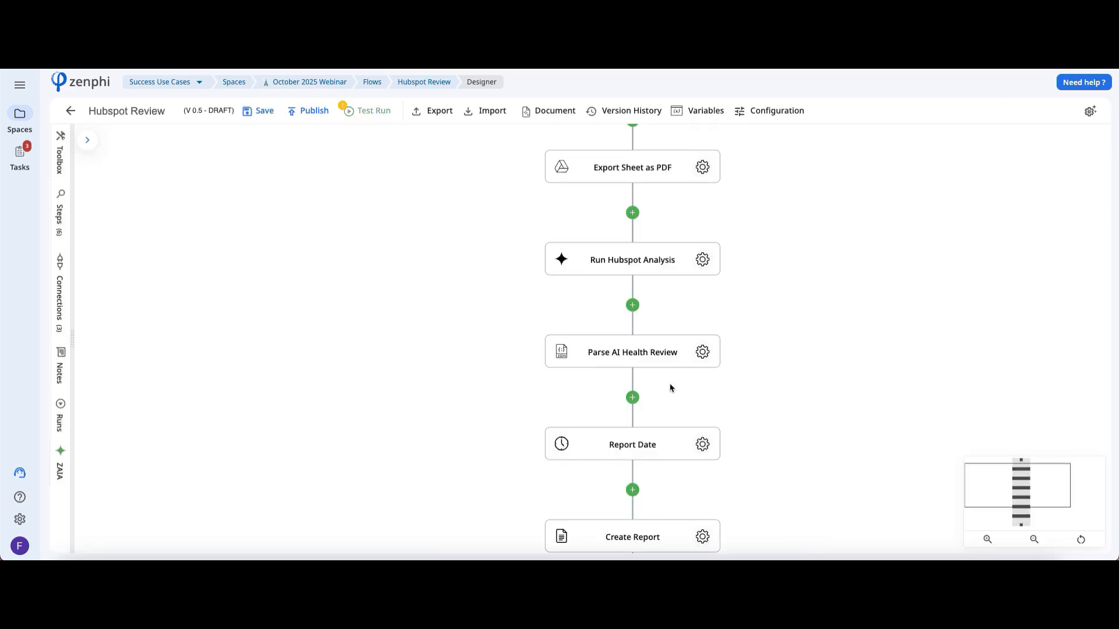
Examine the Parse AI Health Review step's JSON input and the fields in its parsed output
left_click(708, 355)
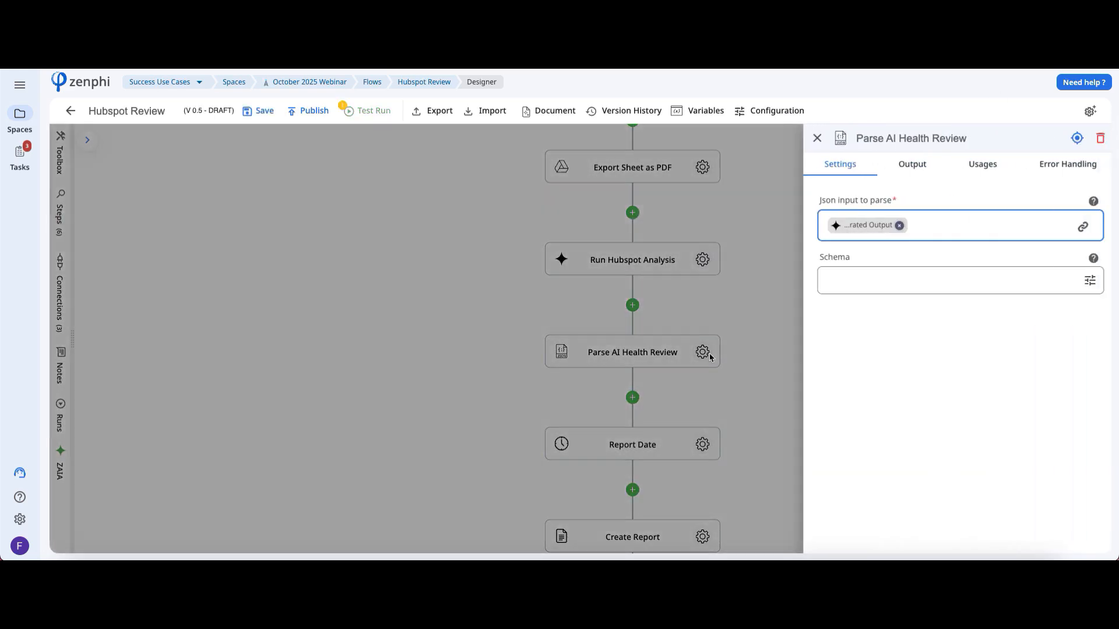
left_click(905, 163)
left_click(909, 213)
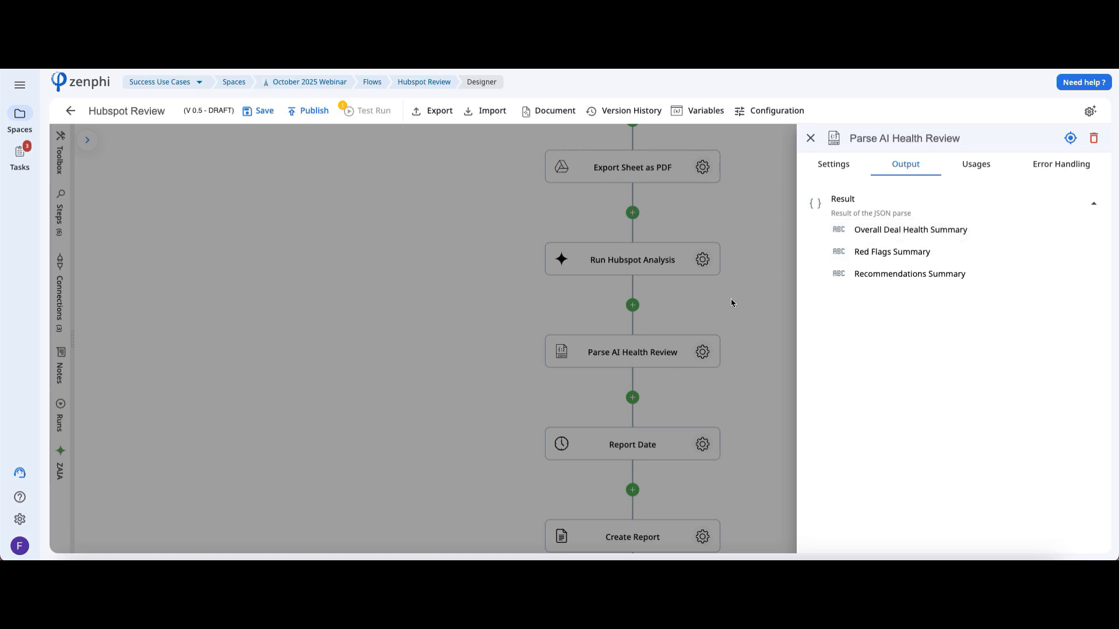
left_click(694, 384)
Examine the Create Report step's template file, destination folder, document filename, PDF generation and placeholder mapping
left_click_drag(807, 490, 843, 373)
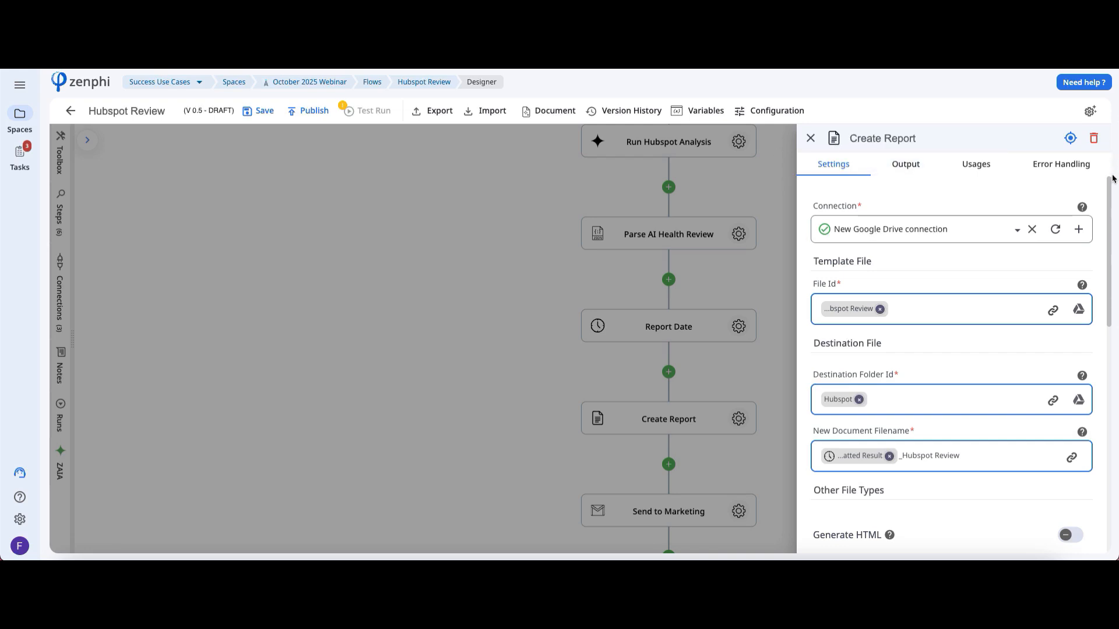
scroll(1112, 180, "down", 1)
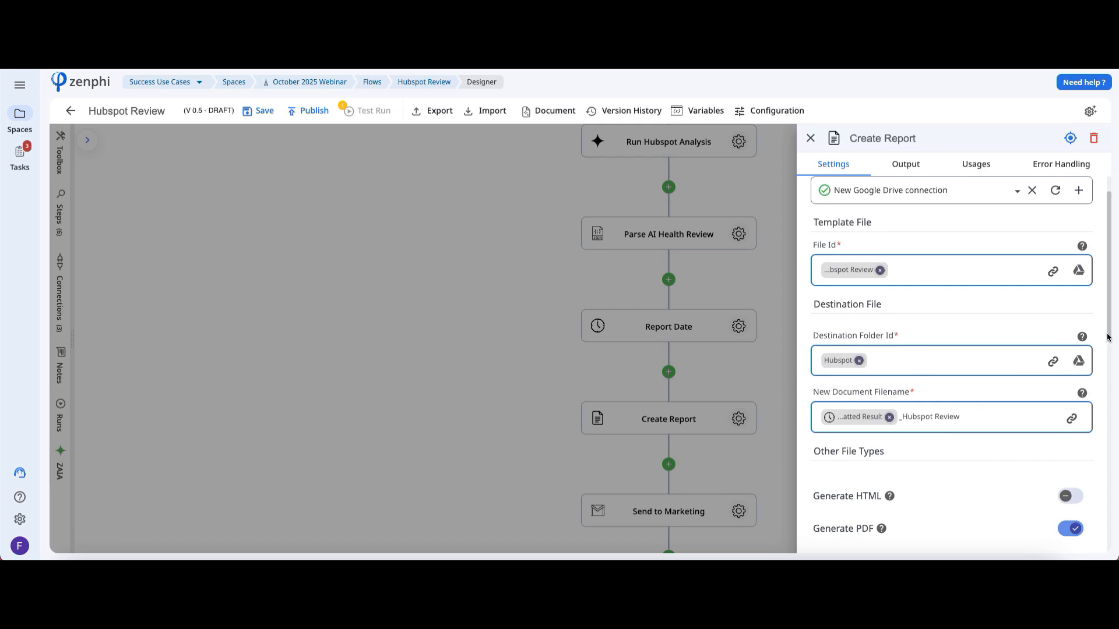
left_click_drag(1110, 331, 1111, 399)
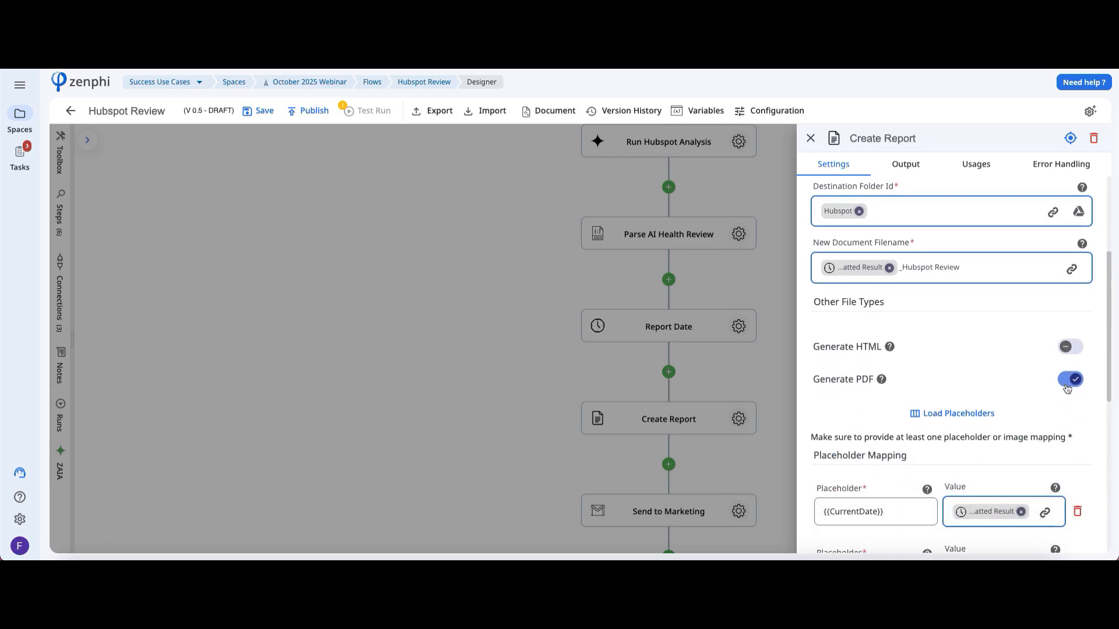
left_click_drag(1110, 342, 1103, 434)
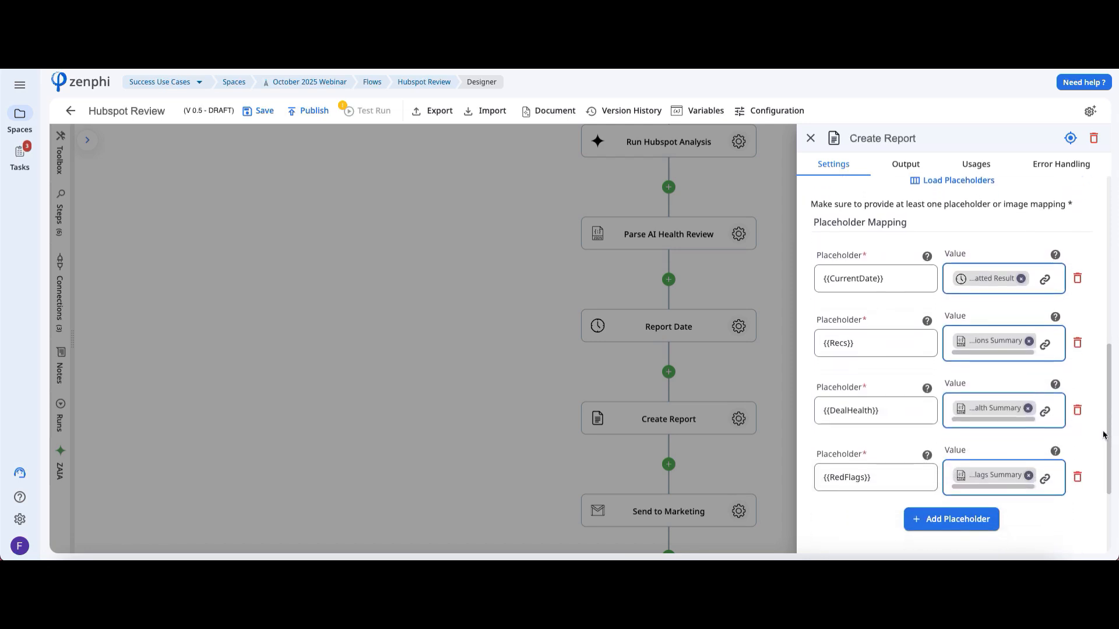
Look through the Report Date and Parse AI Health Review tokens offered for the {{CurrentDate}} placeholder's value, leaving the mapping as is
left_click(1045, 279)
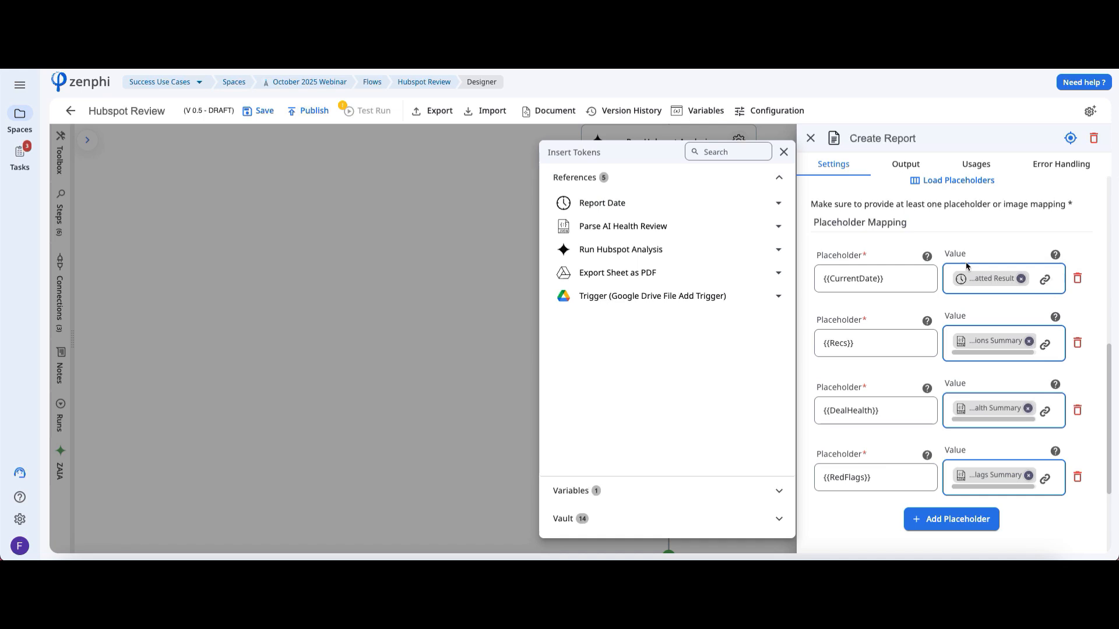
left_click(678, 210)
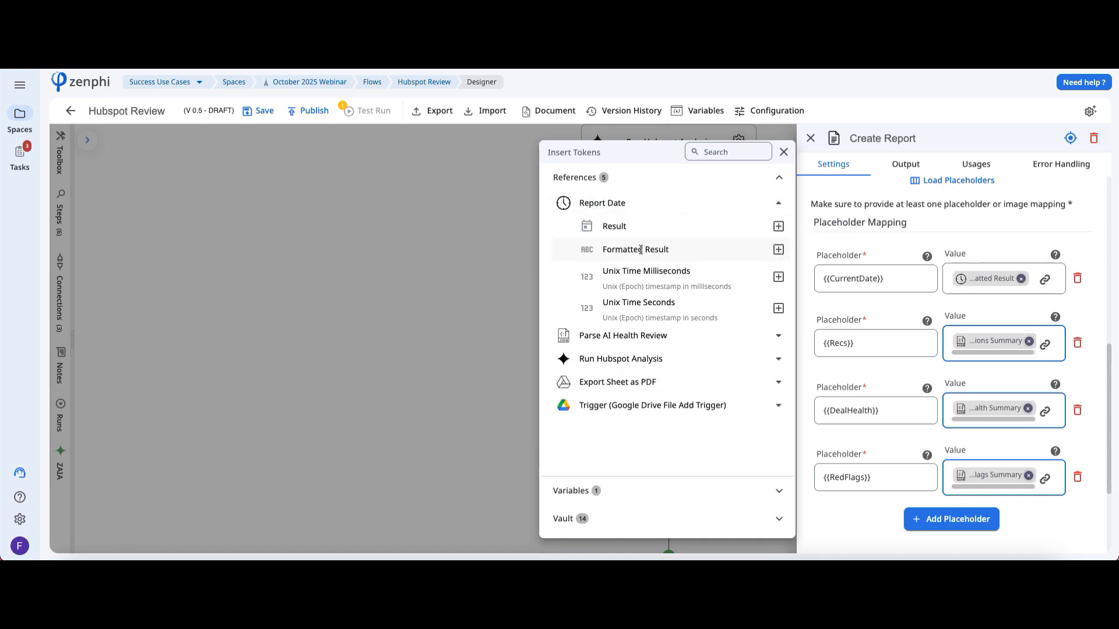
left_click(686, 344)
left_click(701, 361)
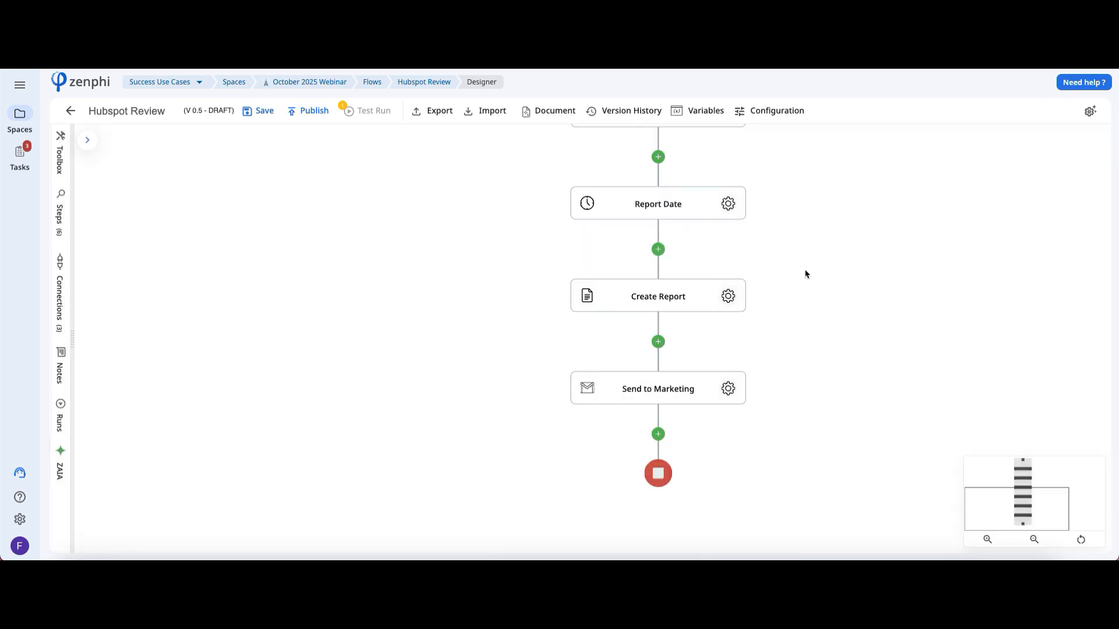
Review the Send to Marketing email's recipient, subject, body and PDF attachment settings
left_click(728, 389)
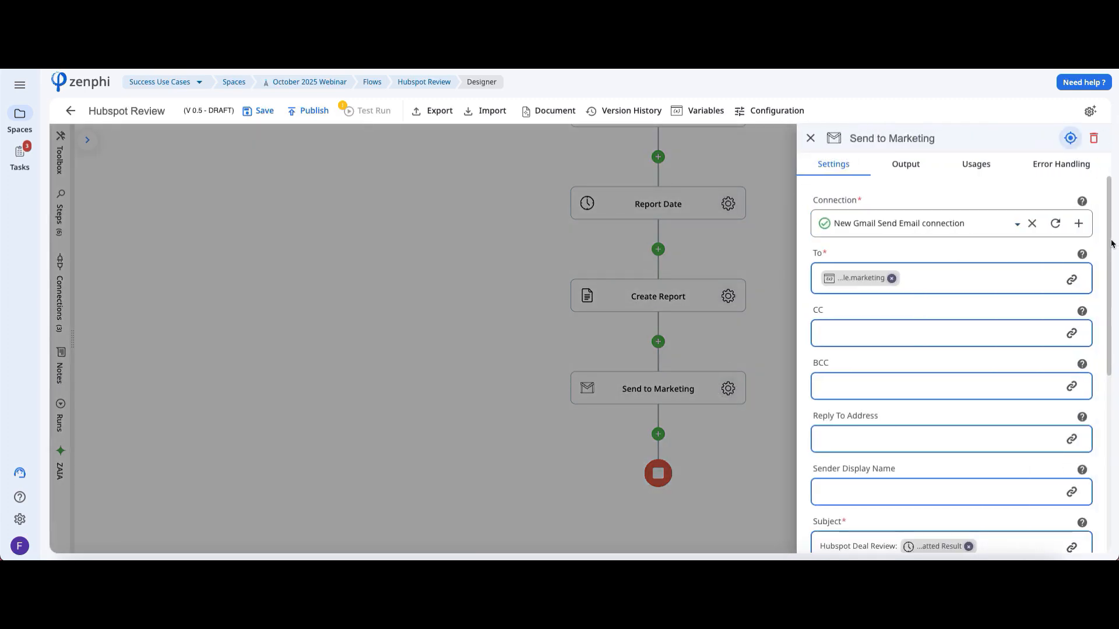
left_click_drag(1109, 237, 1116, 421)
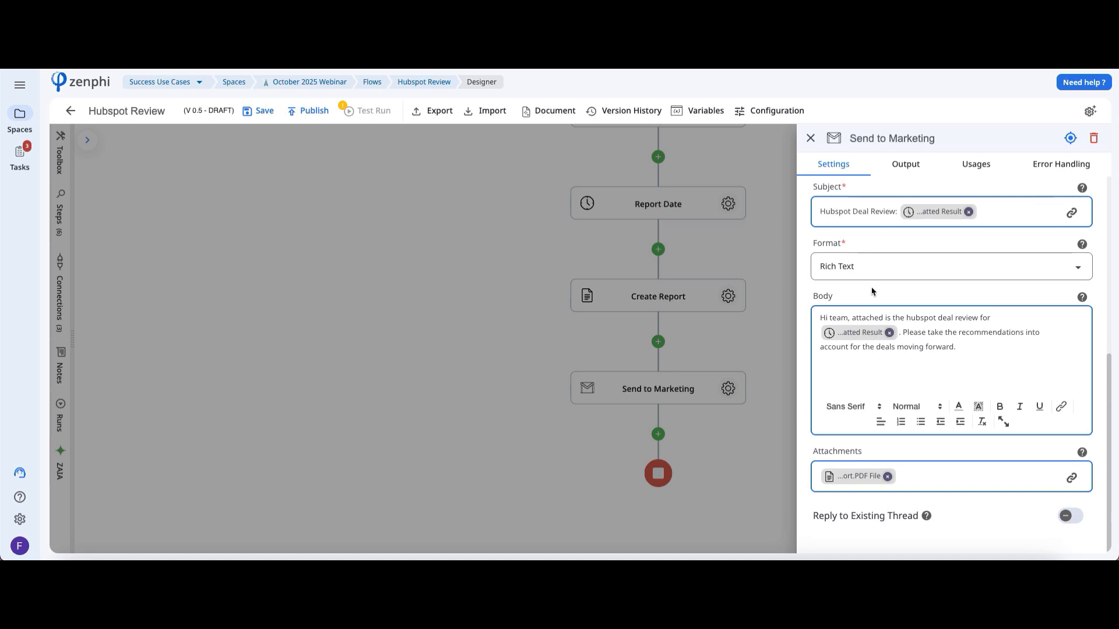
left_click(673, 257)
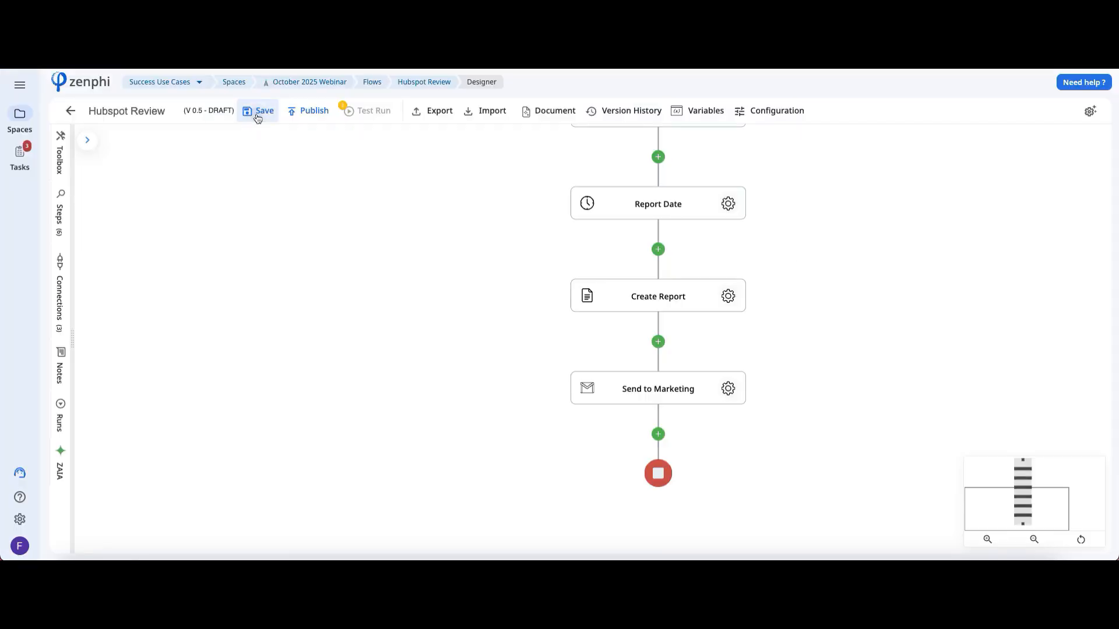
Save the Hubspot Review flow and start a test run with a file picked from Google Drive
left_click(258, 111)
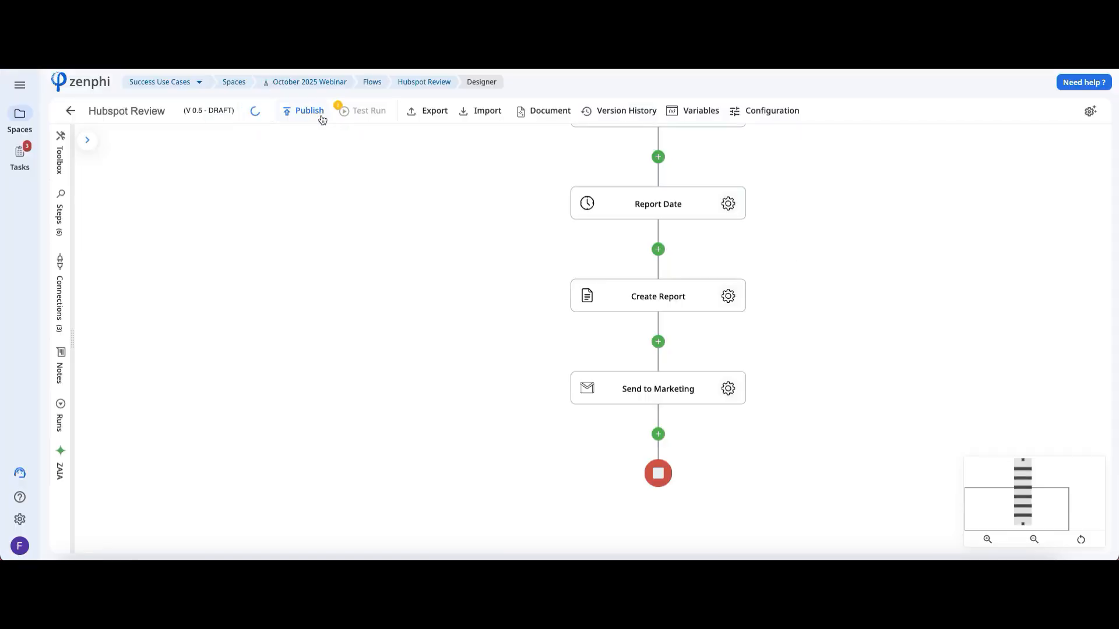
left_click(379, 114)
left_click(392, 163)
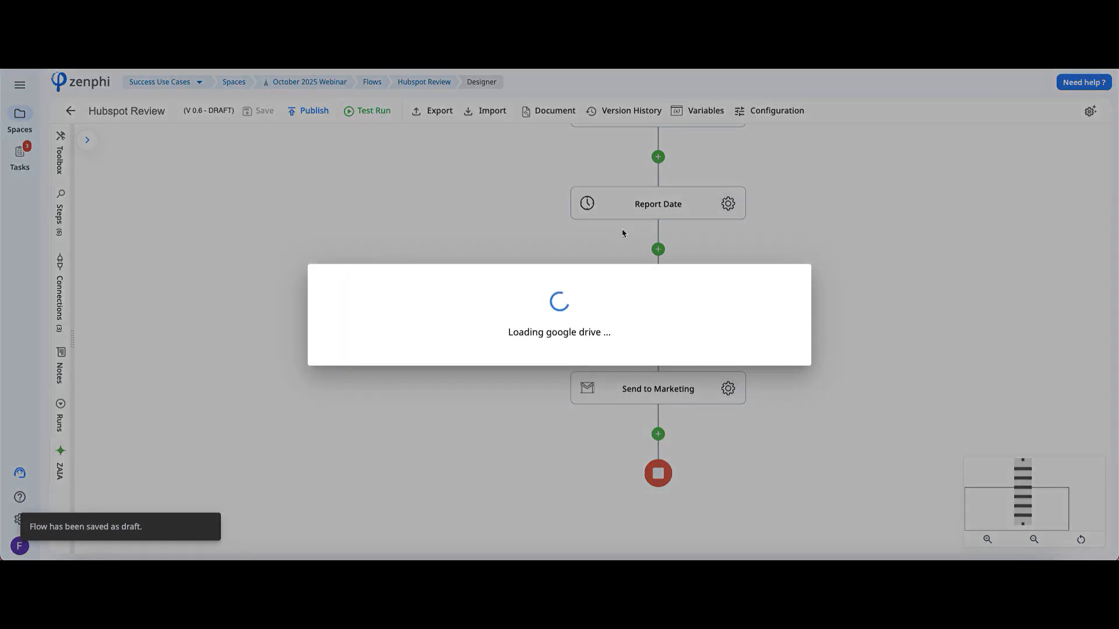
left_click(420, 308)
left_click(893, 393)
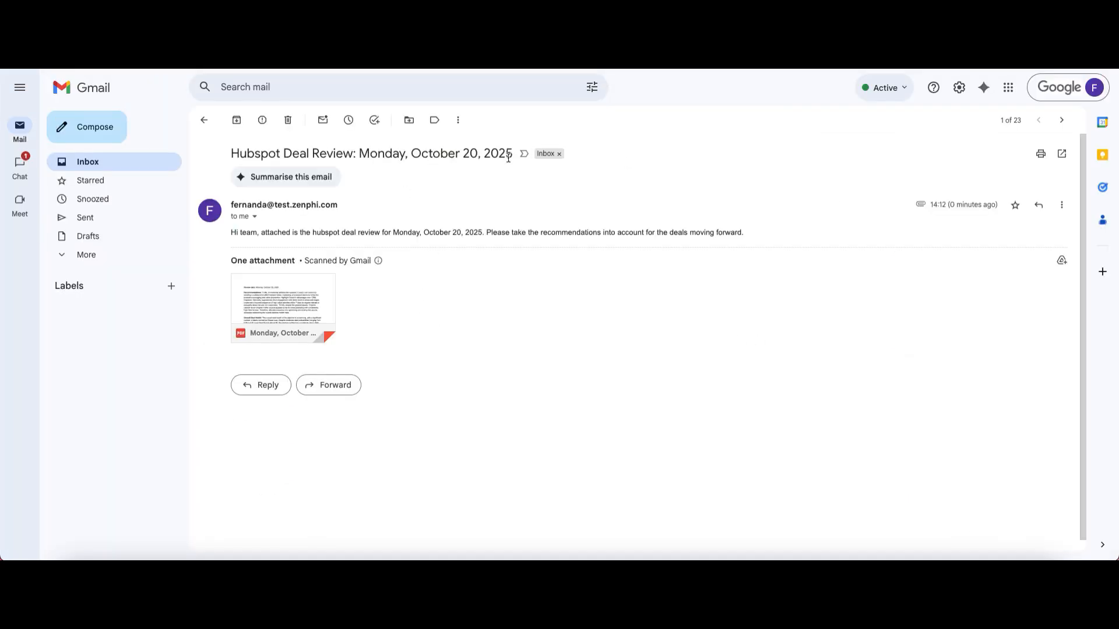
Open the Hubspot Review PDF attached to the Hubspot Deal Review email in Gmail to read the generated report
mouse_move(309, 294)
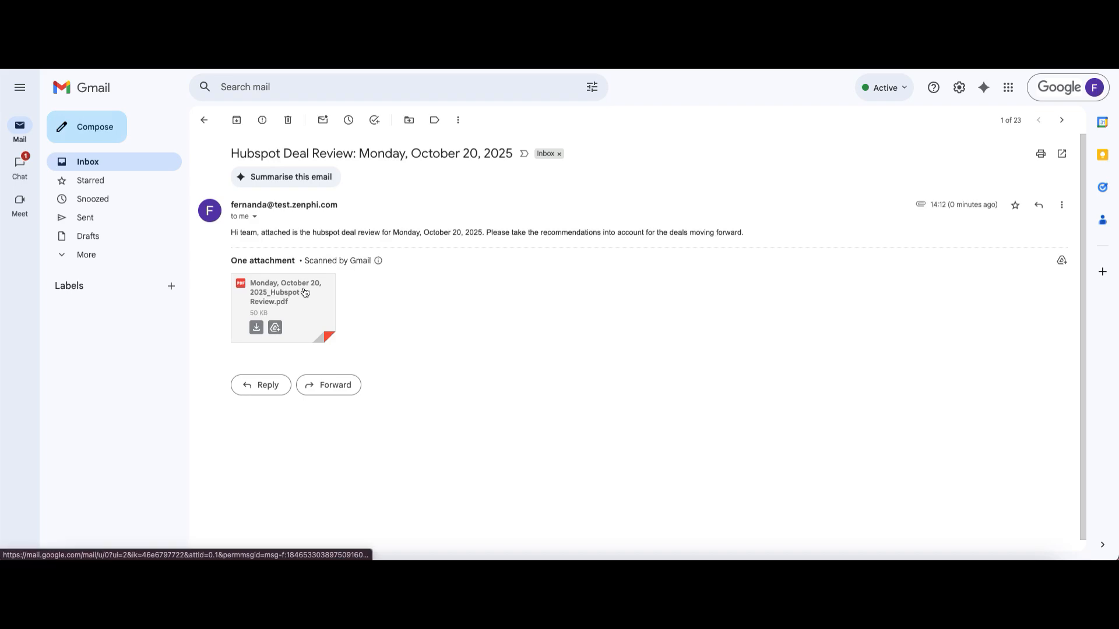
left_click(277, 297)
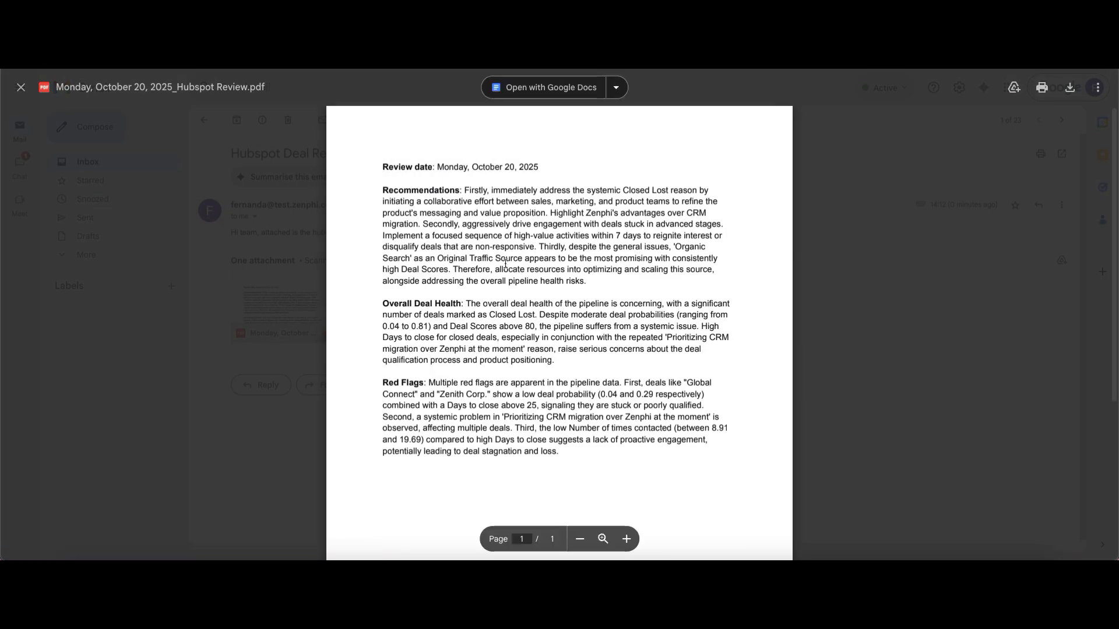